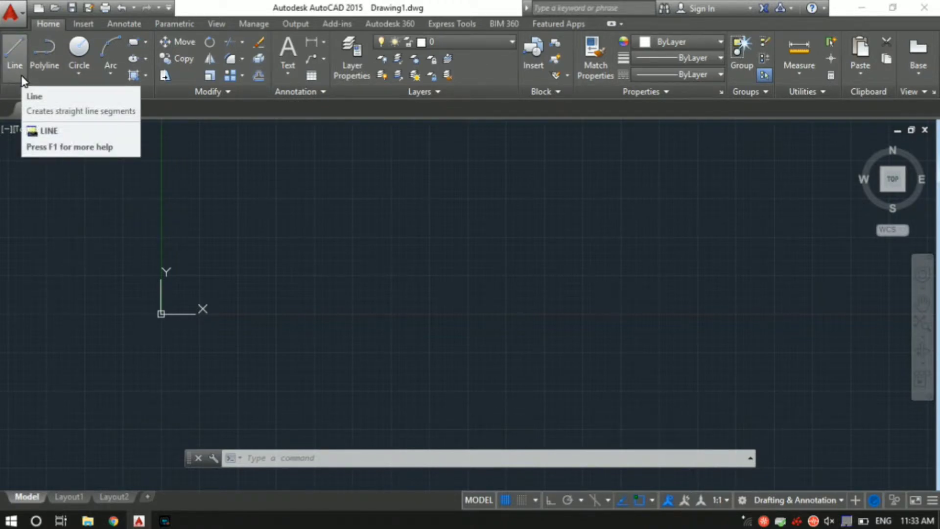
pyautogui.press('l')
pyautogui.press('space')
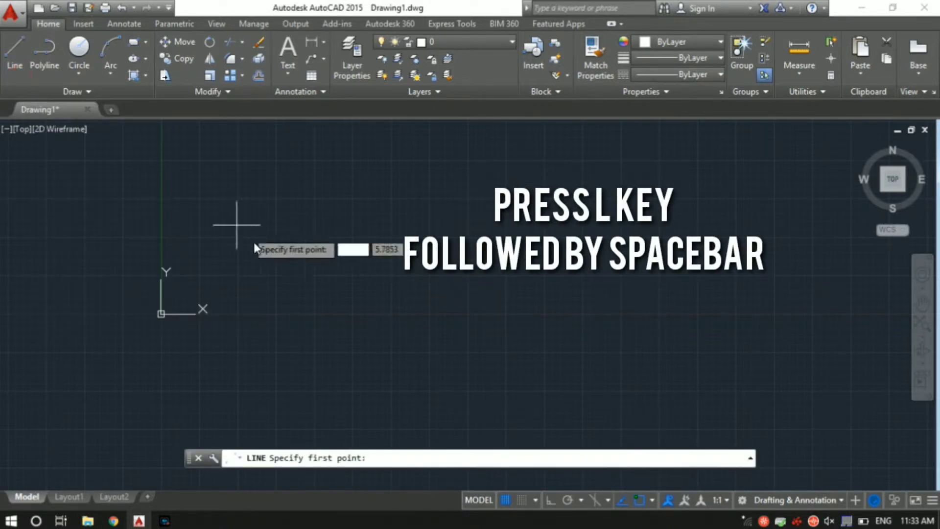
pyautogui.moveTo(235, 253); pyautogui.dragTo(216, 275, button='middle')
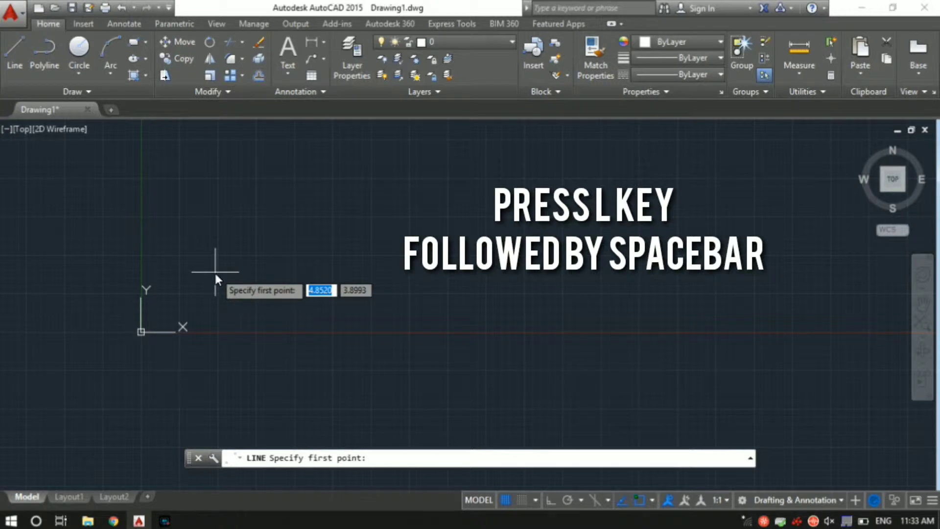
pyautogui.press('Escape')
# Step: With ortho mode on, draw a horizontal line segment 25 units long from the origin 0,0 in the positive X direction
pyautogui.write('l')
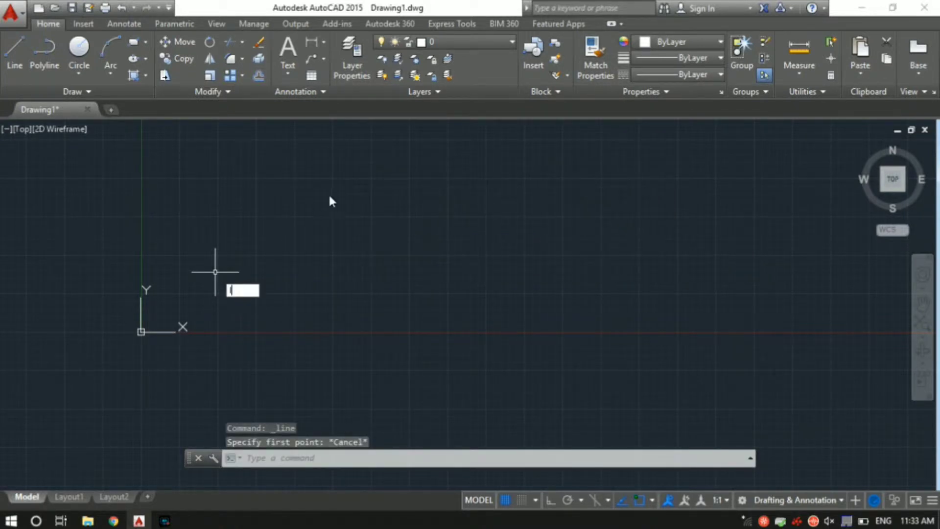
pyautogui.press('space')
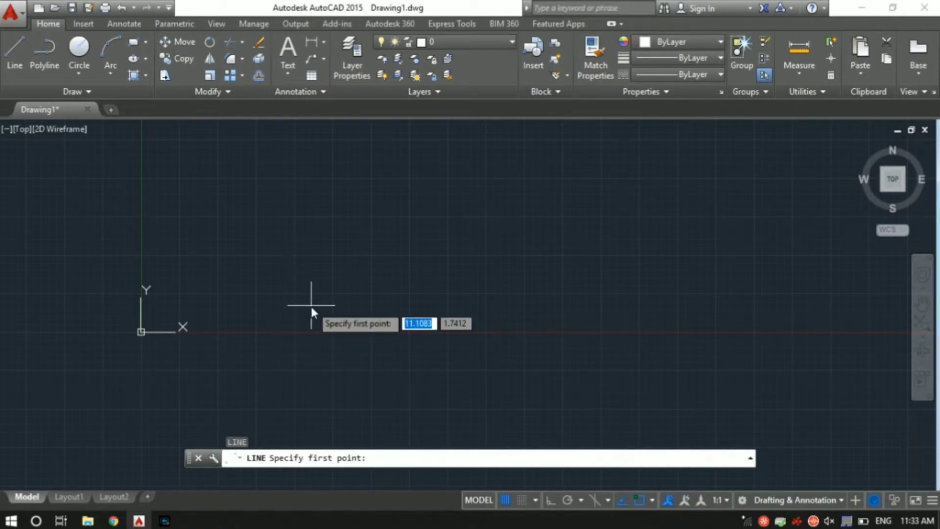
pyautogui.write('0')
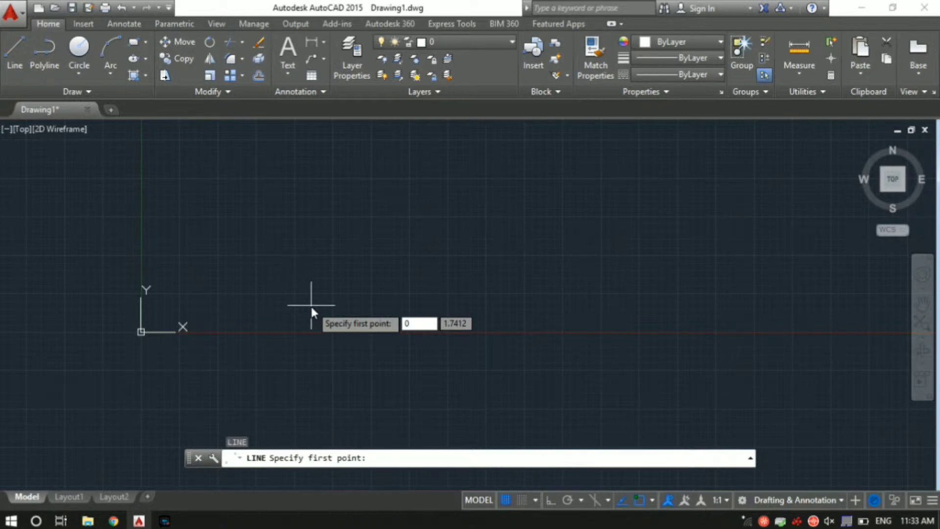
pyautogui.press('Tab')
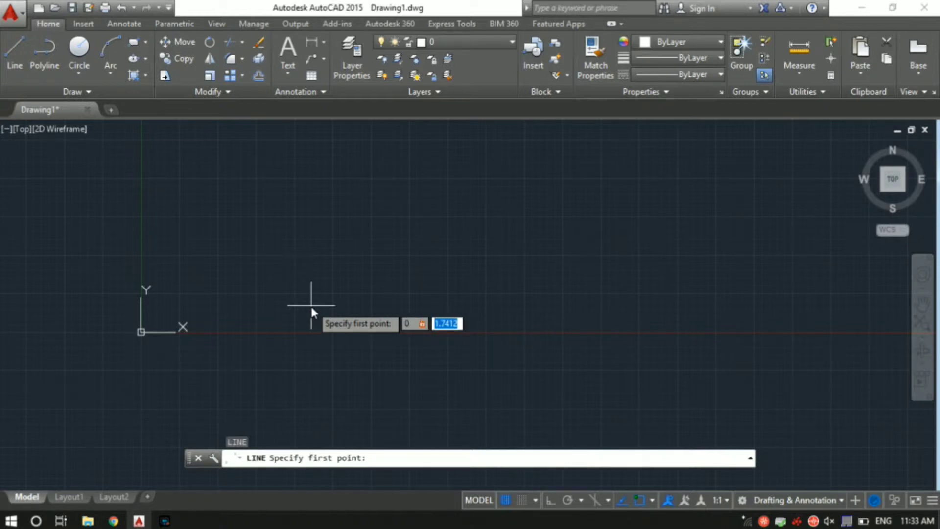
pyautogui.write('0')
pyautogui.press('Return')
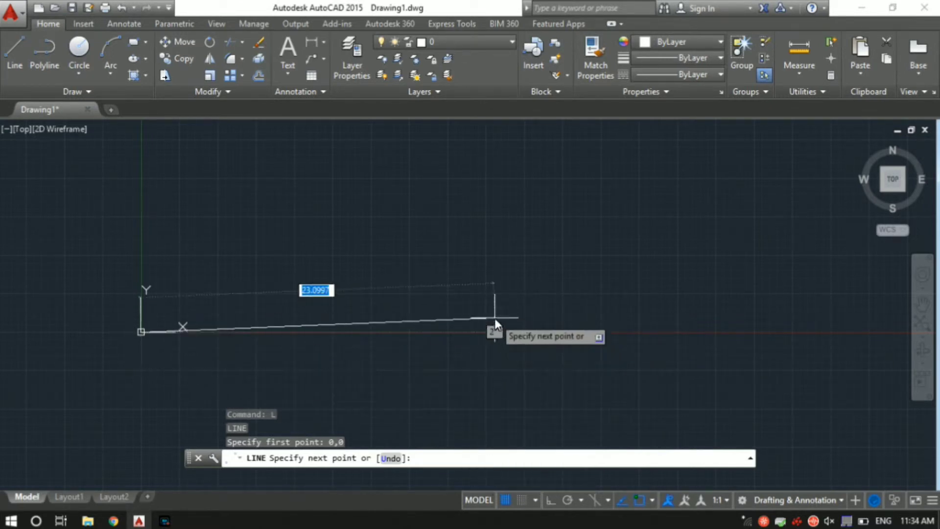
pyautogui.click(550, 499)
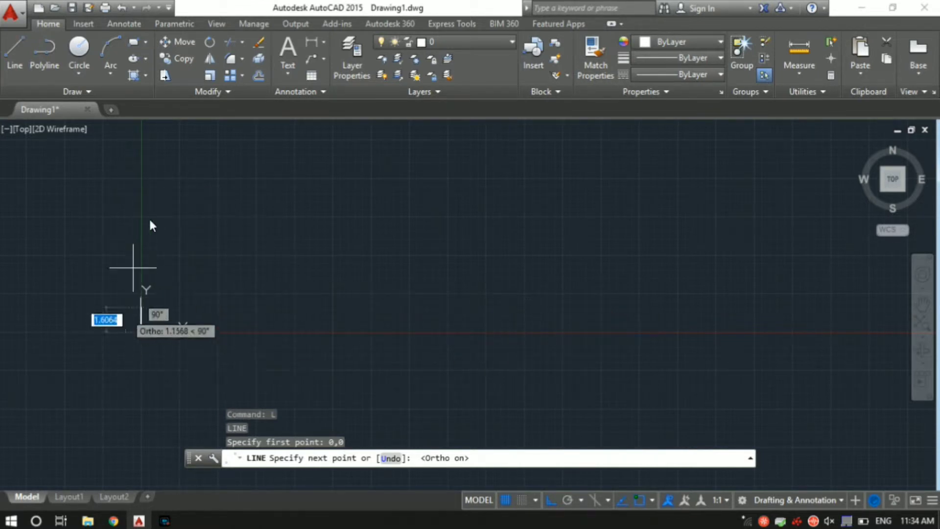
pyautogui.click(550, 501)
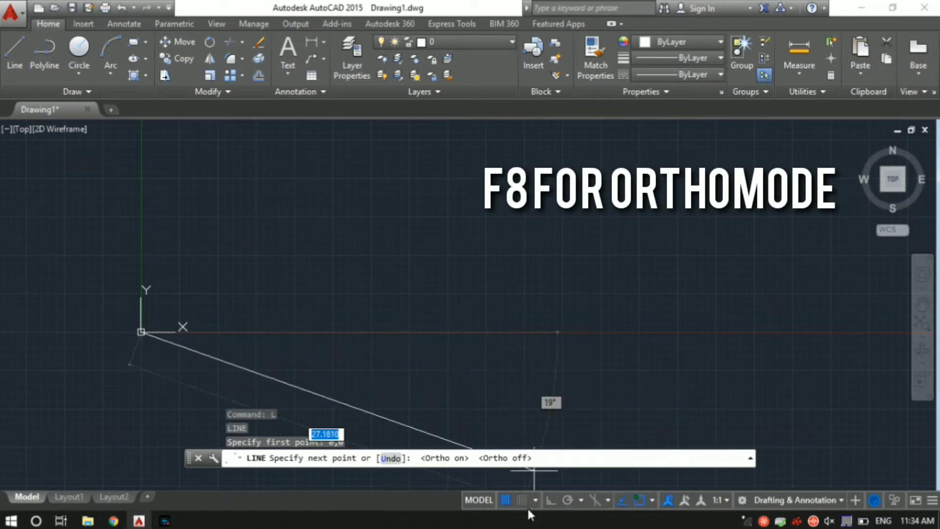
pyautogui.click(549, 499)
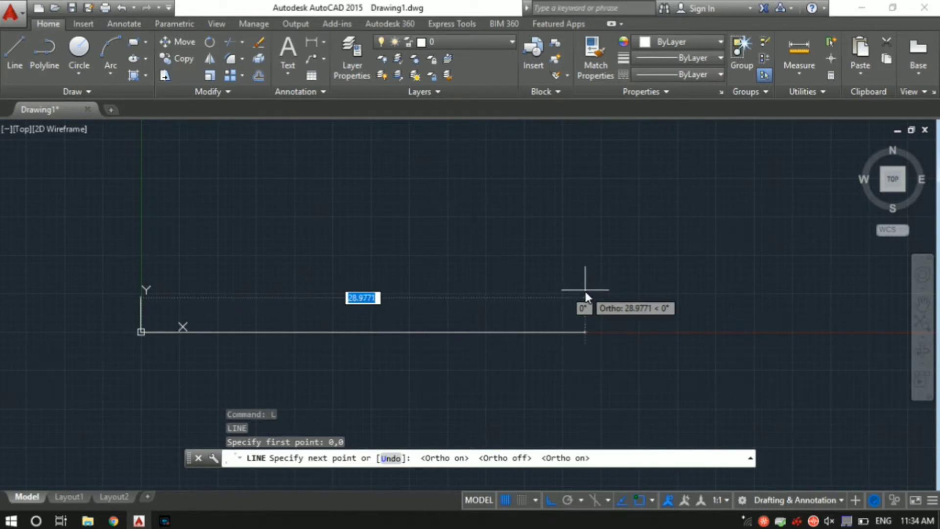
pyautogui.write('25')
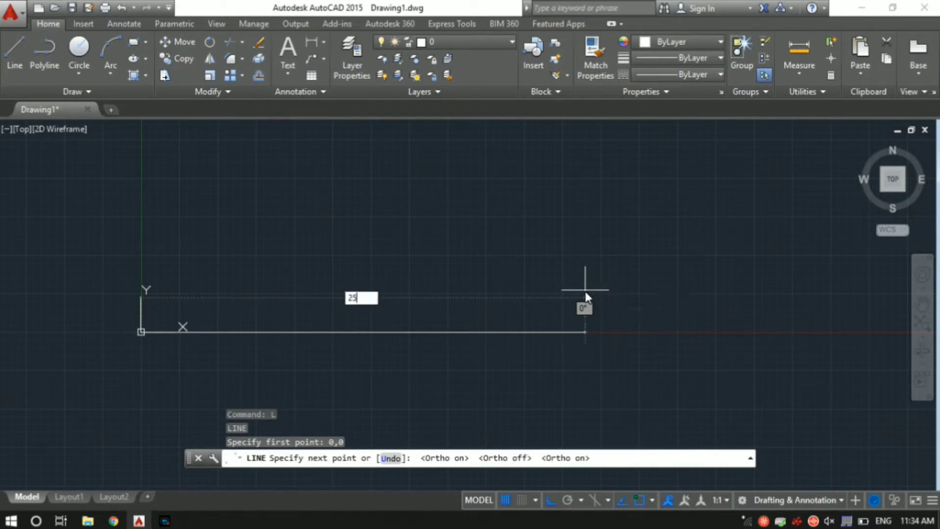
pyautogui.press('Return')
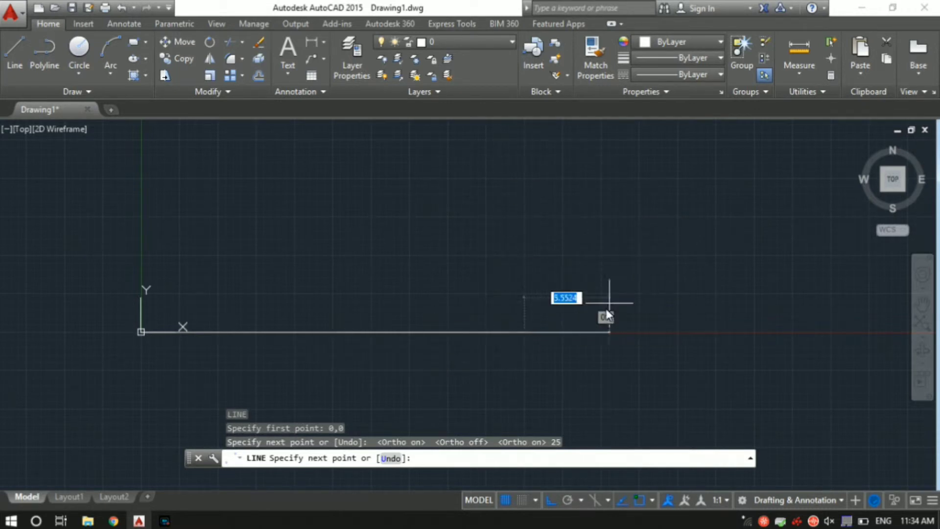
# Step: Continue the line with a vertical segment 20 units upward from the end of the horizontal segment
pyautogui.middleClick(560, 223)
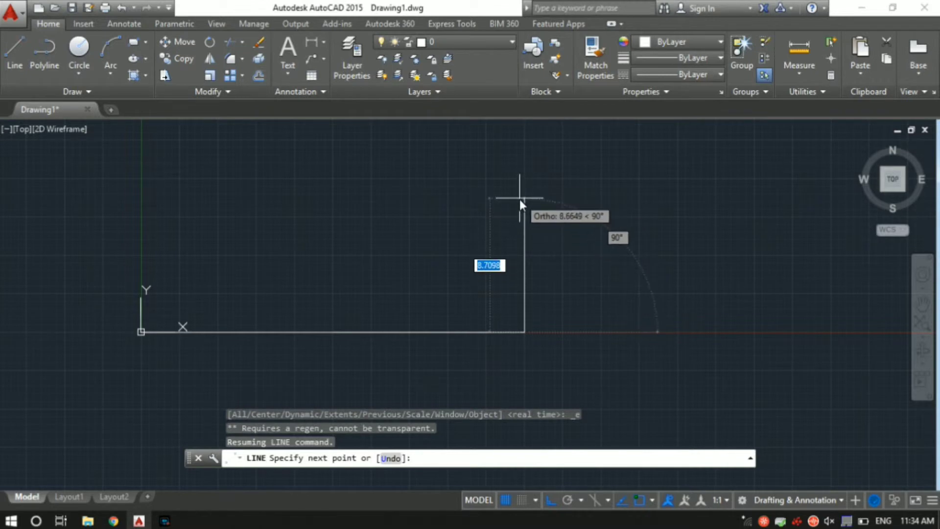
pyautogui.scroll(-4, 519, 198)
pyautogui.moveTo(519, 198); pyautogui.dragTo(492, 252, button='middle')
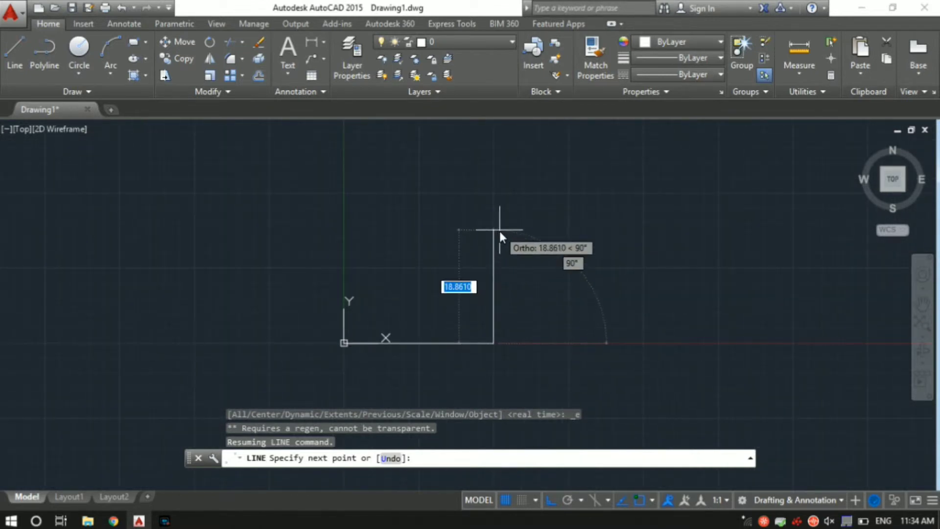
pyautogui.write('20')
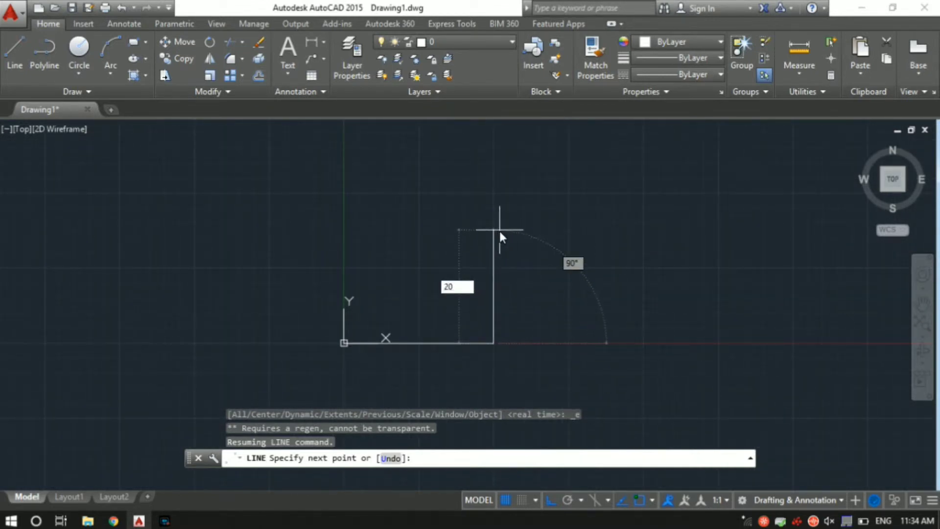
pyautogui.press('Return')
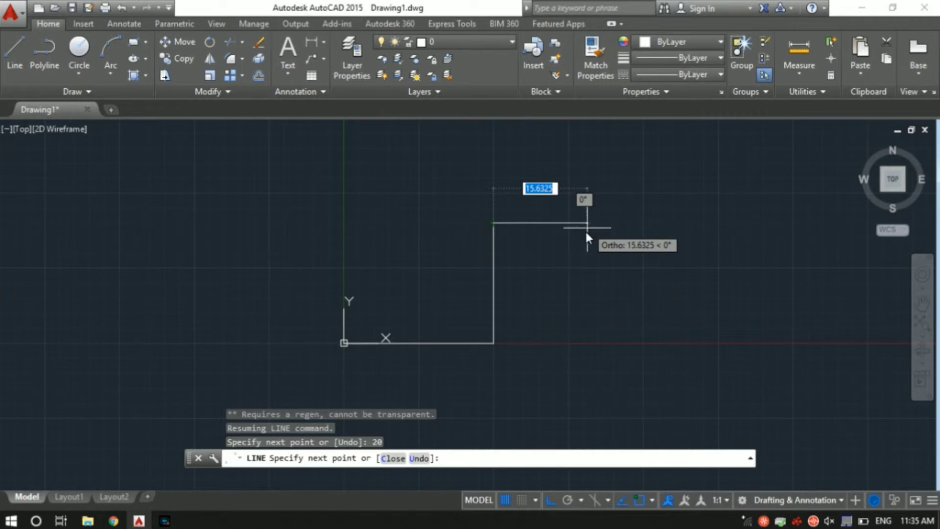
# Step: Turn ortho mode off, add a segment 26 units long at 62° rising to the right, and end the line
pyautogui.click(553, 498)
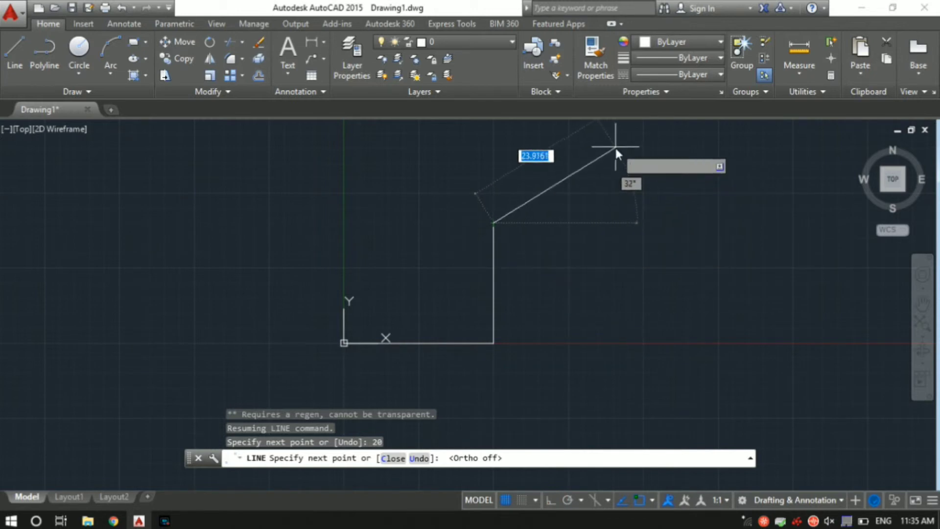
pyautogui.moveTo(614, 151)
pyautogui.mouseDown(button='middle')
pyautogui.moveTo(553, 191)
pyautogui.moveTo(518, 234)
pyautogui.mouseUp(button='middle')
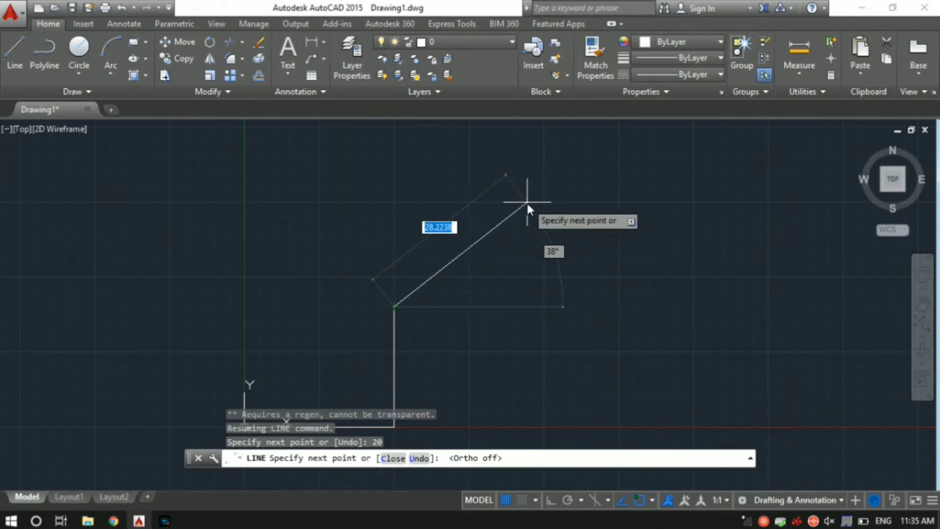
pyautogui.write('26')
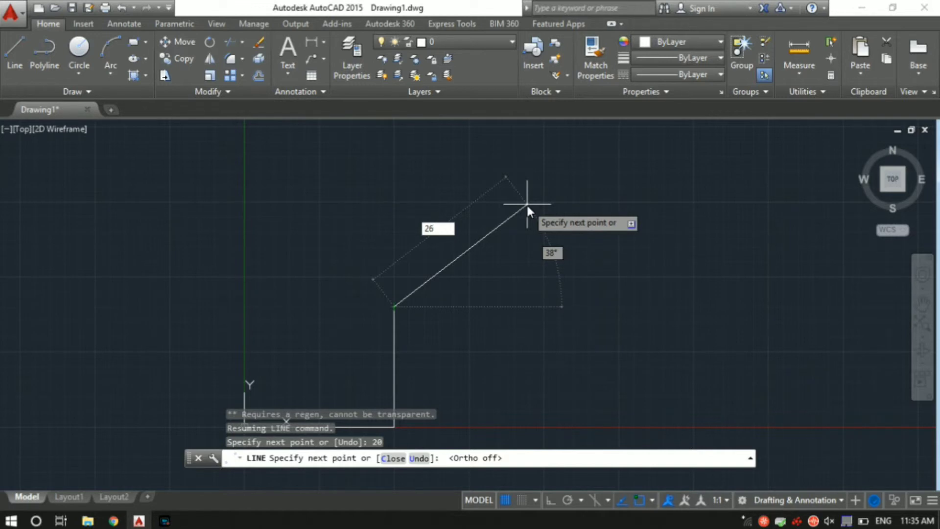
pyautogui.press('Tab')
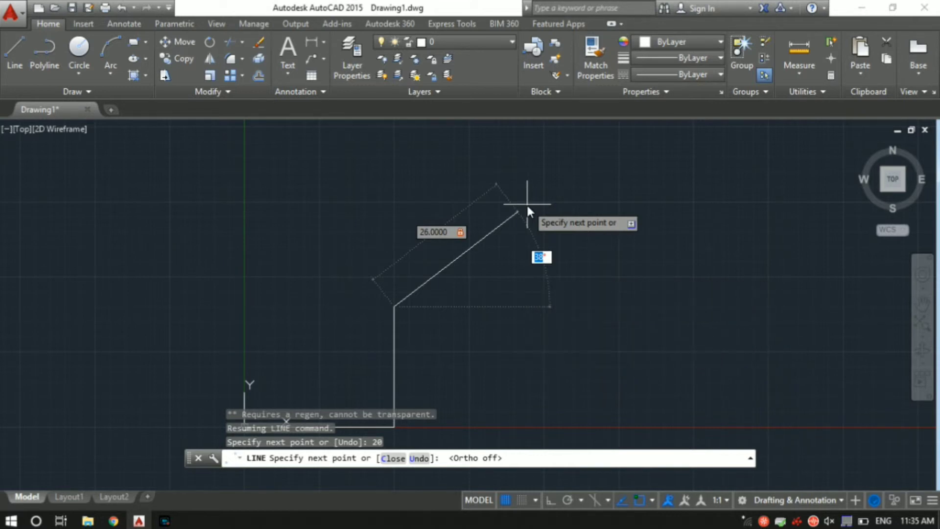
pyautogui.write('62')
pyautogui.press('Return')
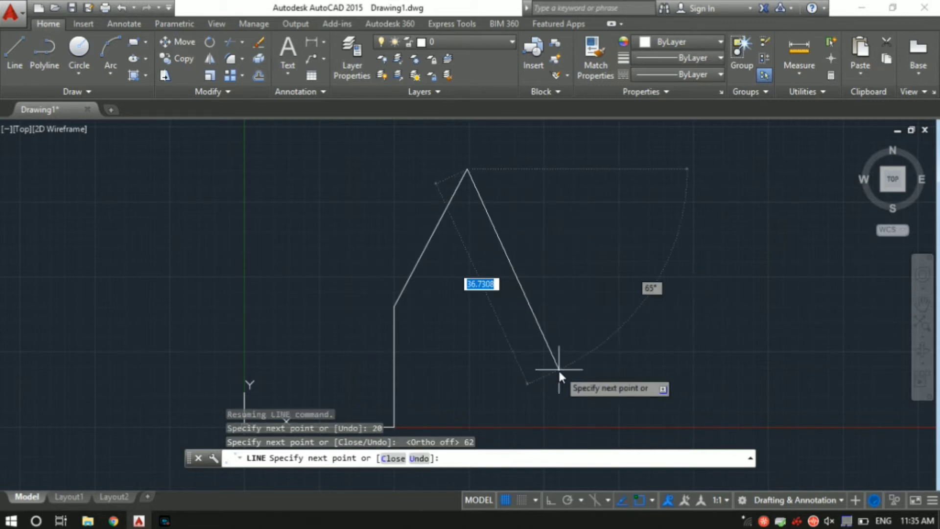
pyautogui.press('Escape')
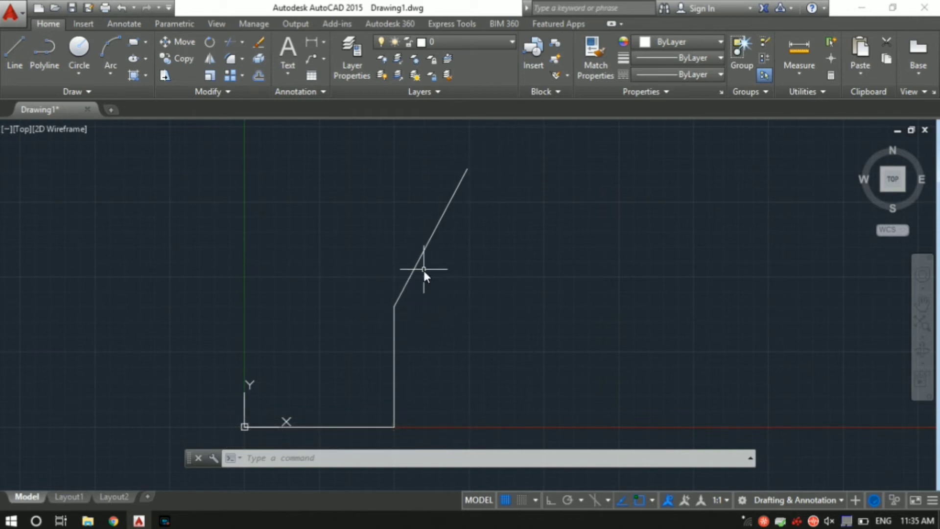
# Step: Draw a freehand zigzag polyline of twelve straight segments in the empty area to the right of the line segments, starting near the X axis
pyautogui.scroll(-2, 448, 340)
pyautogui.moveTo(449, 340)
pyautogui.mouseDown(button='middle')
pyautogui.moveTo(545, 231)
pyautogui.moveTo(451, 337)
pyautogui.moveTo(514, 309)
pyautogui.mouseUp(button='middle')
pyautogui.scroll(-1, 545, 231)
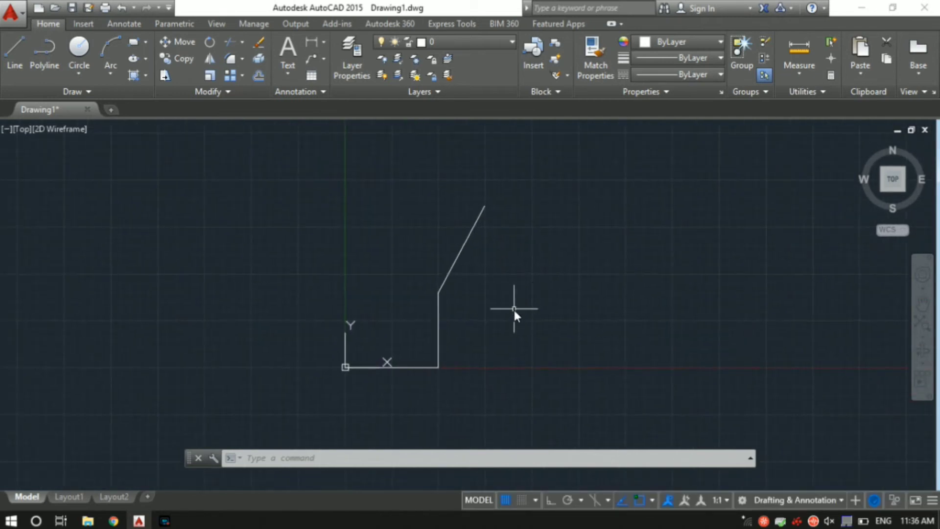
pyautogui.click(42, 59)
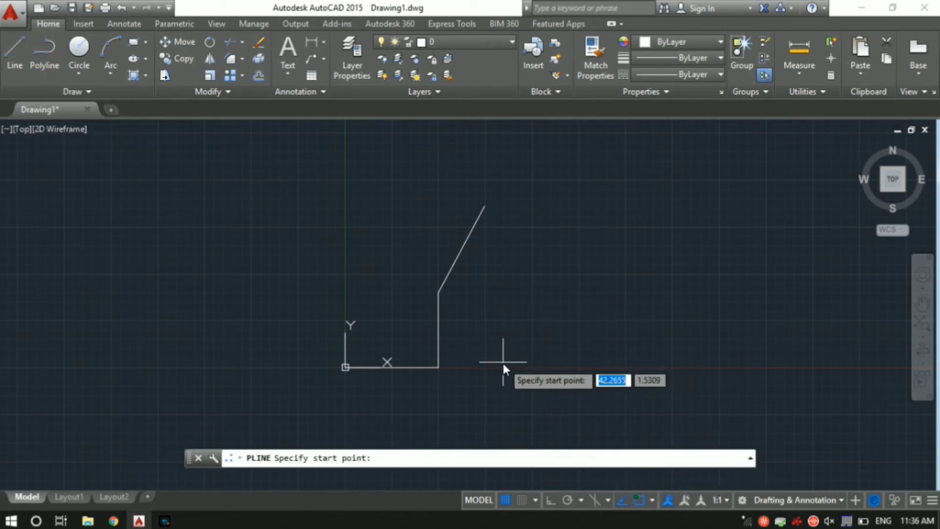
pyautogui.click(531, 368)
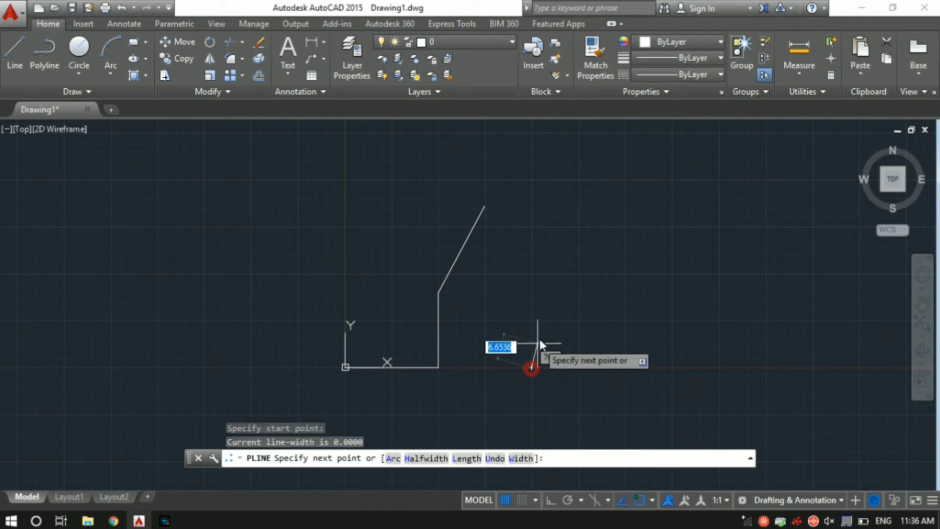
pyautogui.click(544, 277)
pyautogui.click(594, 307)
pyautogui.click(644, 229)
pyautogui.click(615, 210)
pyautogui.click(728, 231)
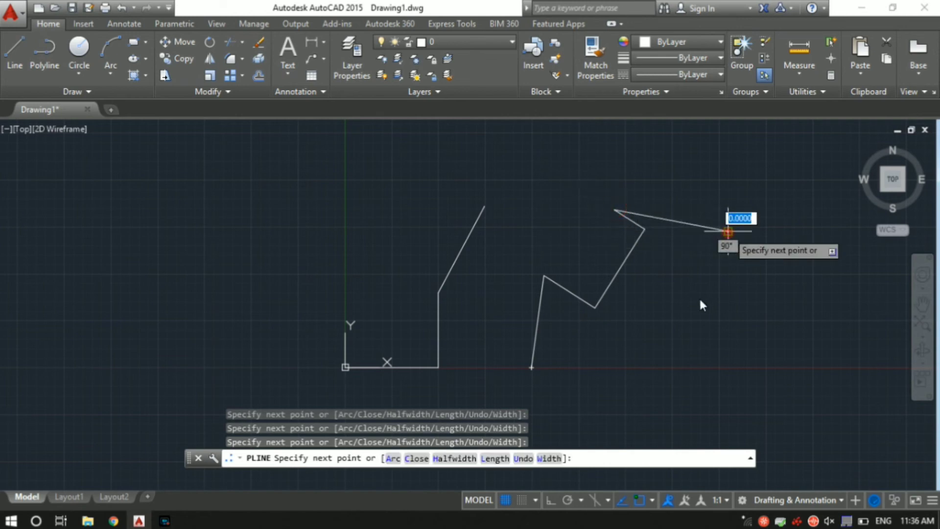
pyautogui.click(697, 299)
pyautogui.click(635, 350)
pyautogui.click(707, 351)
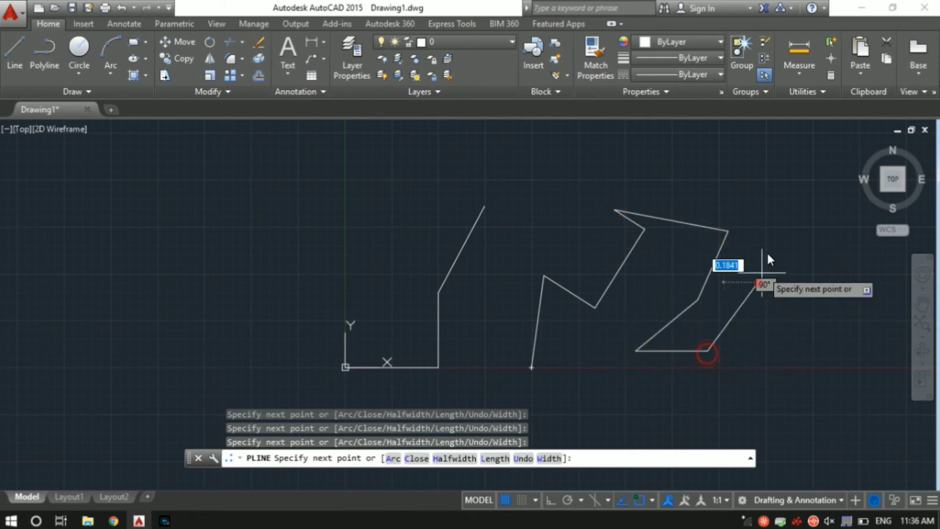
pyautogui.click(759, 281)
pyautogui.click(772, 233)
pyautogui.click(737, 204)
pyautogui.click(799, 165)
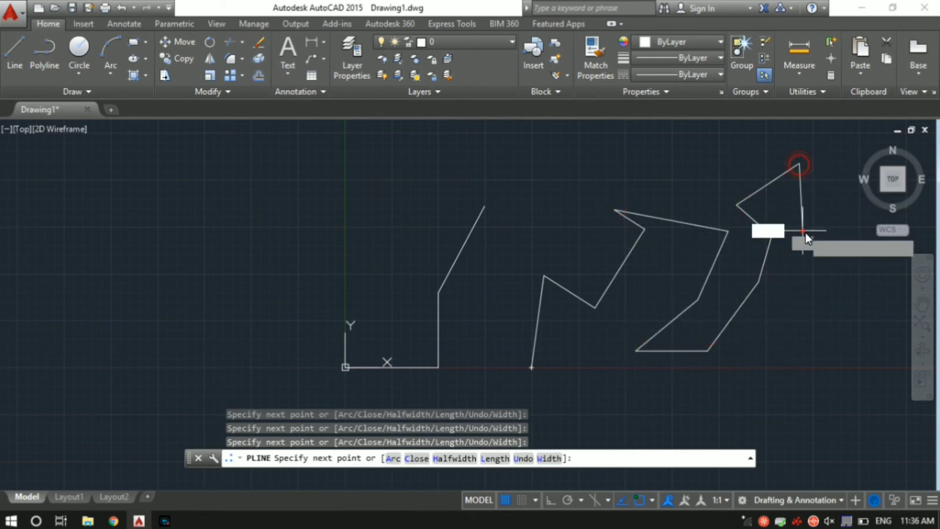